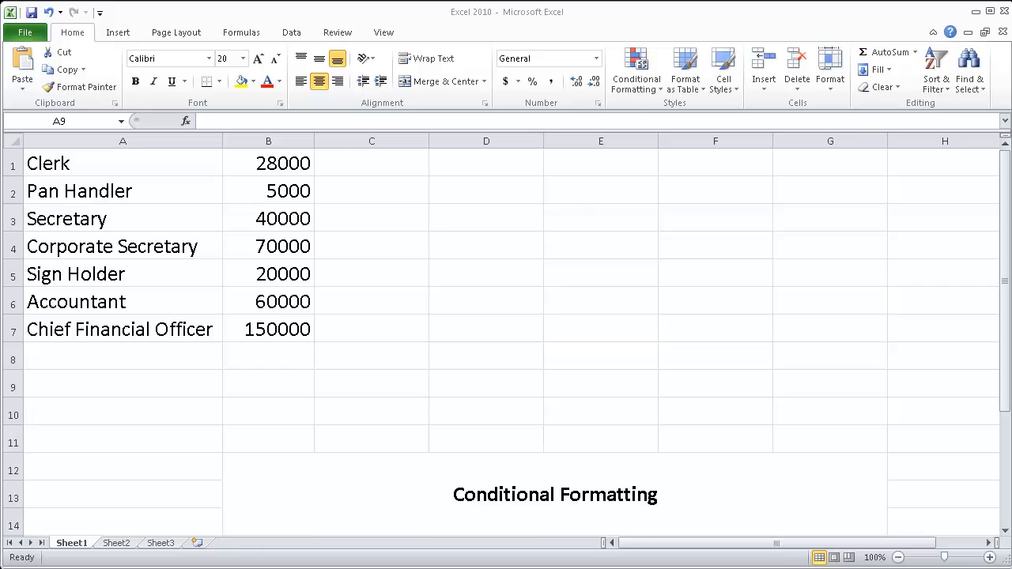
Examine the job titles in column A and their salaries in column B
click(68, 167)
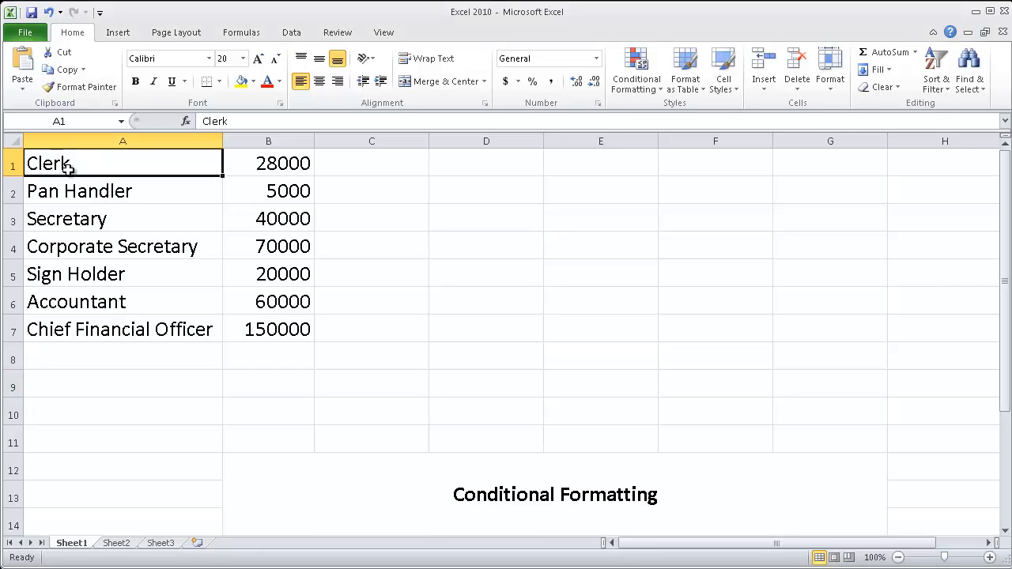
click(104, 193)
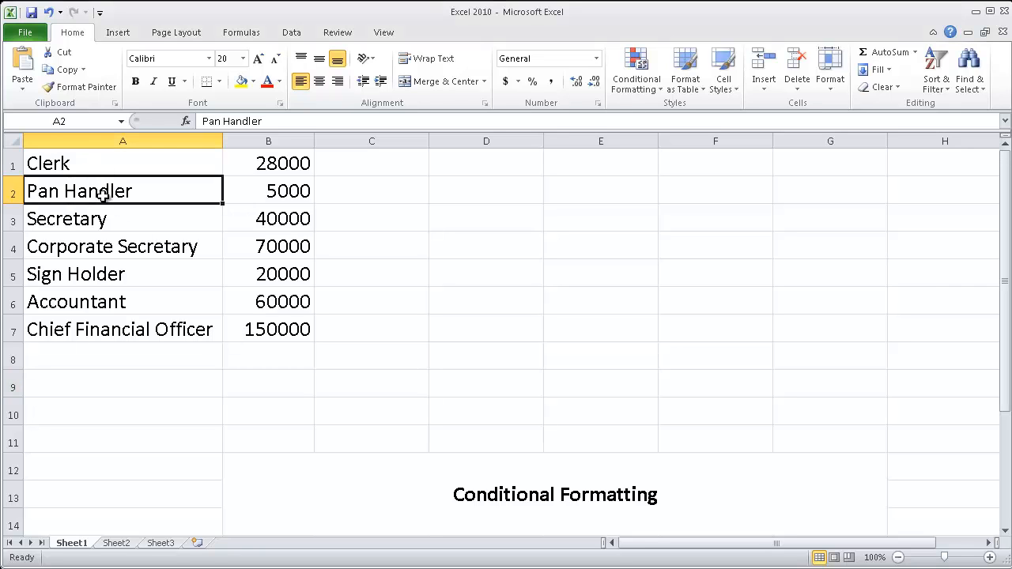
click(138, 166)
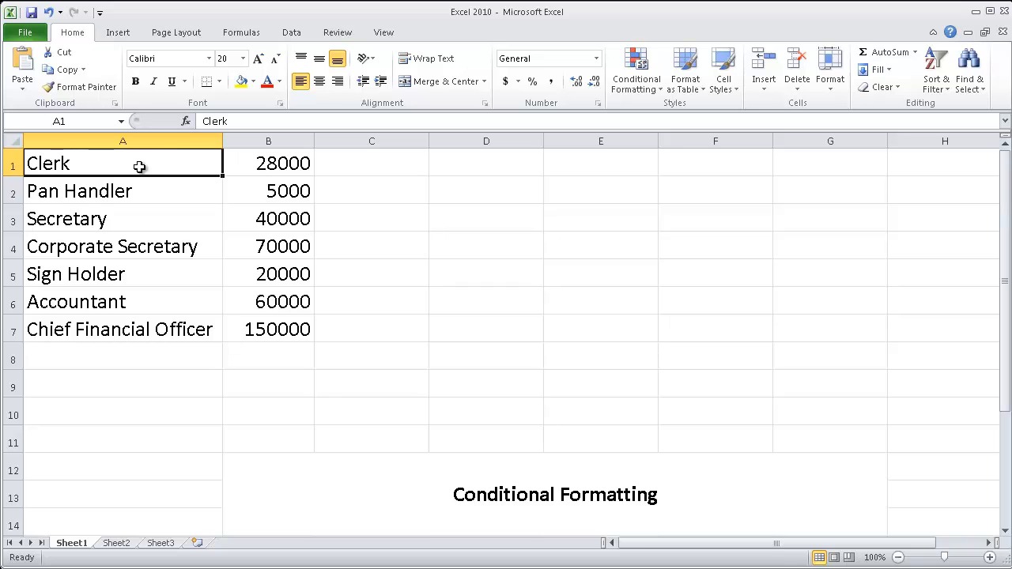
click(268, 163)
click(250, 198)
click(239, 221)
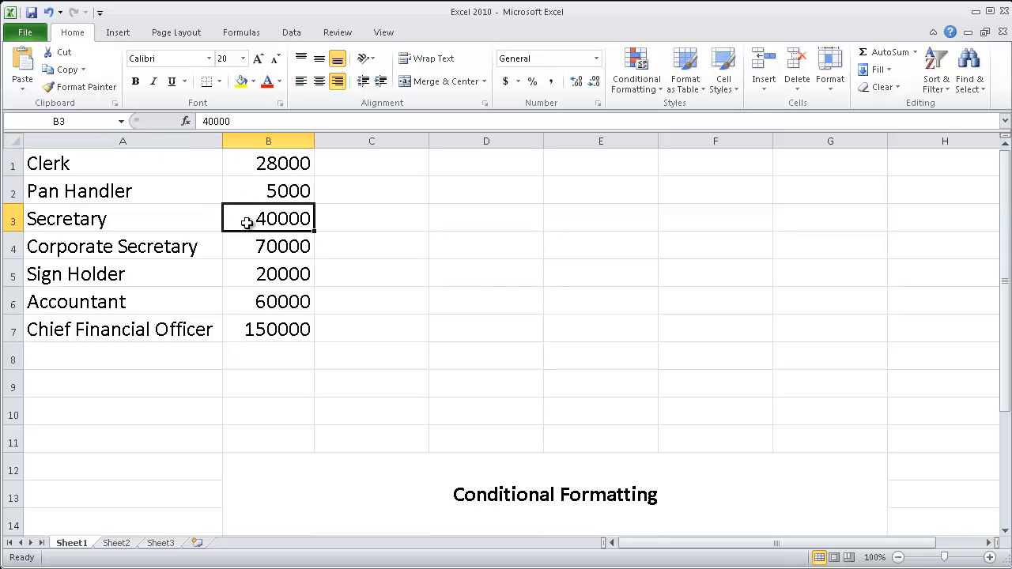
drag(183, 166, 265, 326)
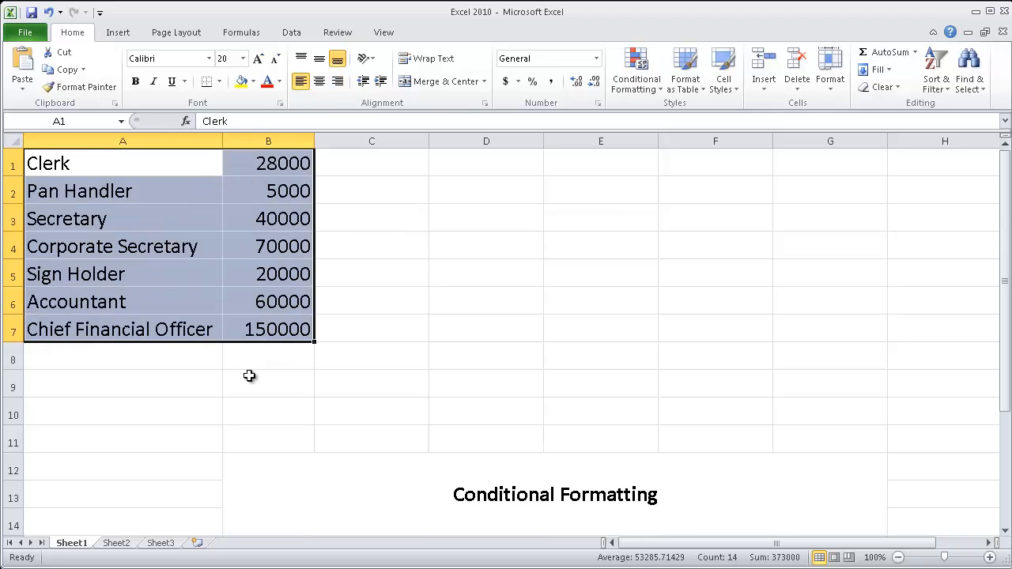
click(249, 377)
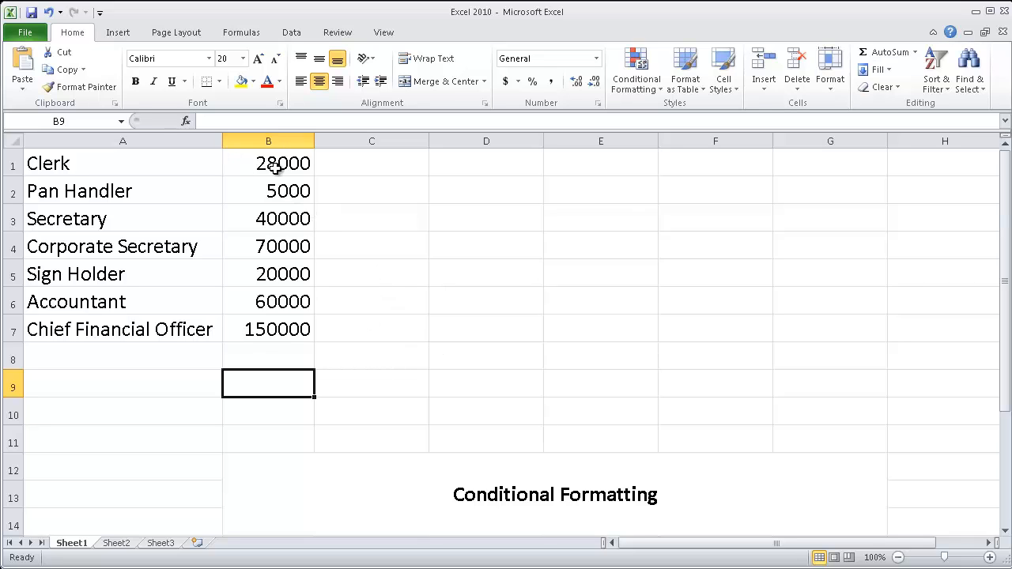
Start a Greater Than highlight rule on all of column B with a threshold of 30000
drag(273, 165, 263, 333)
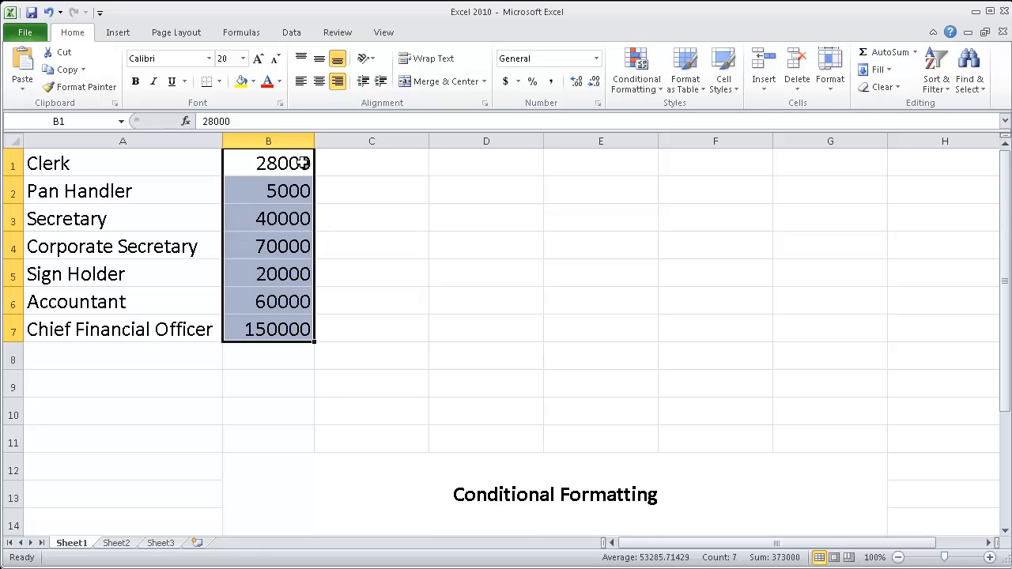
click(269, 142)
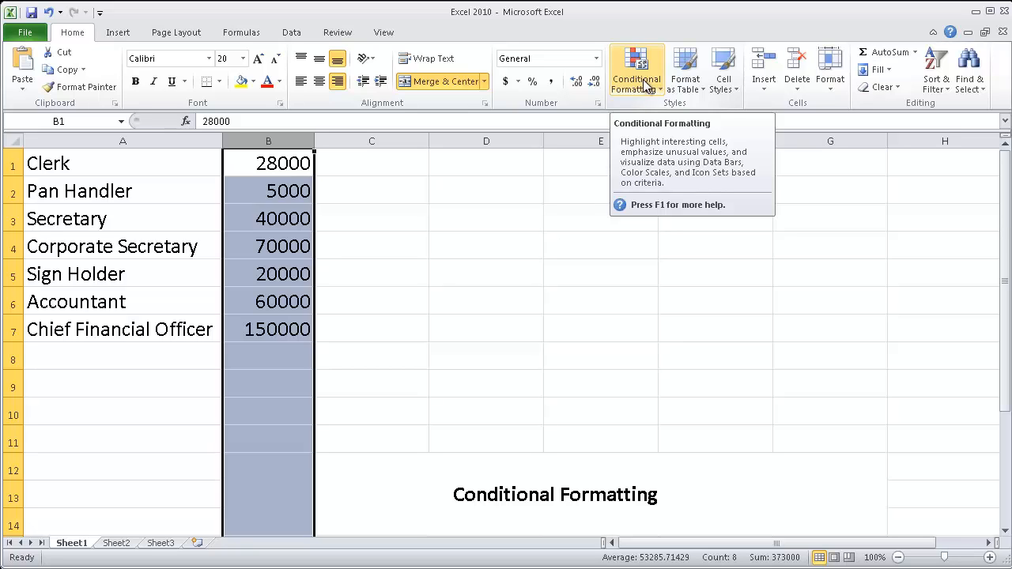
click(646, 86)
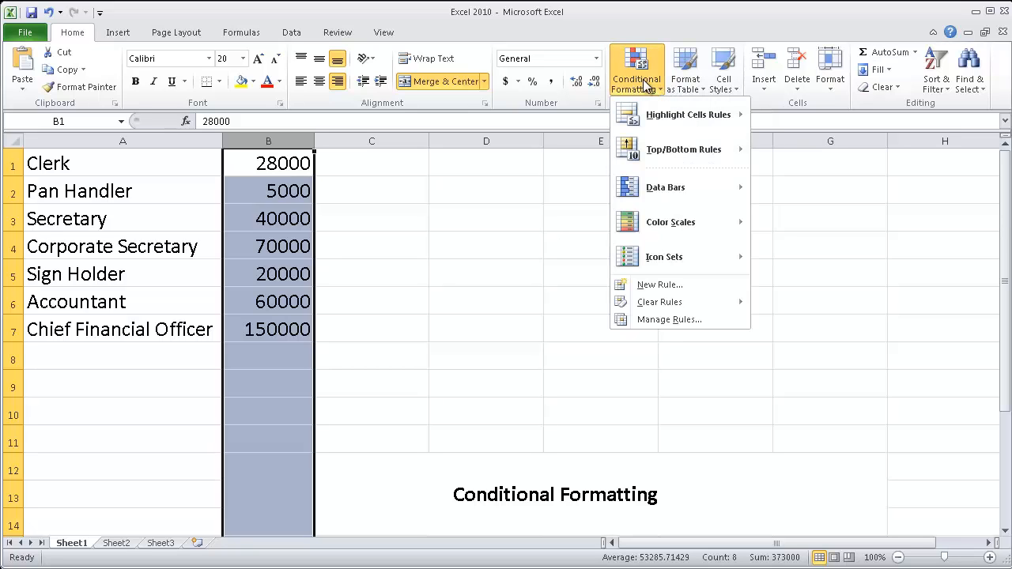
mouse_move(660, 113)
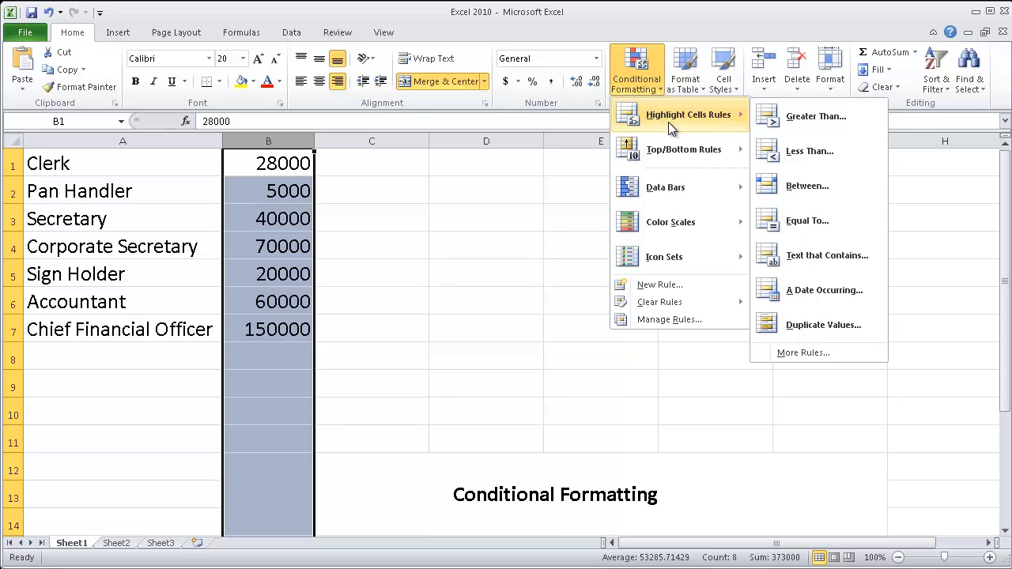
click(812, 117)
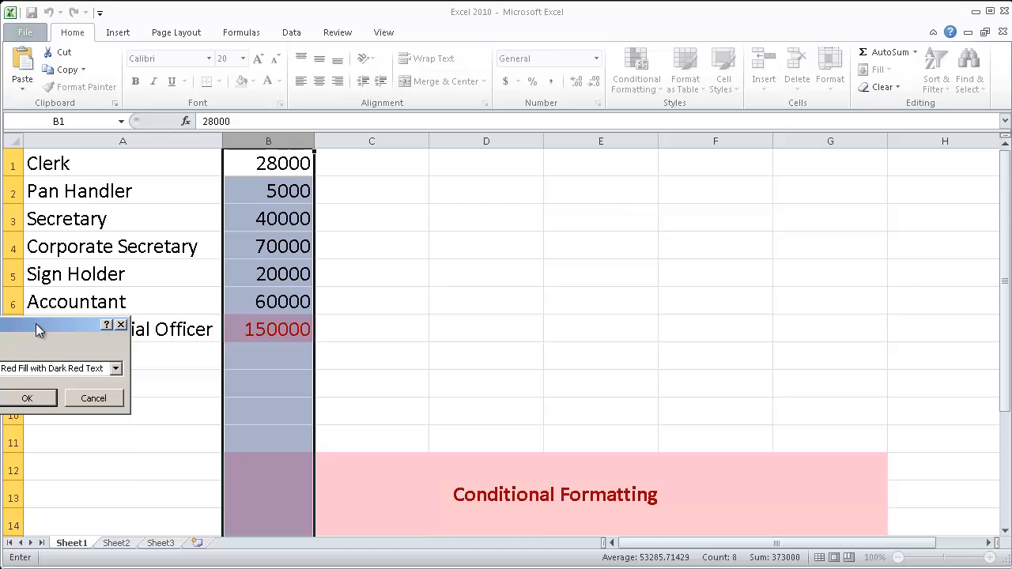
drag(39, 327, 669, 212)
text(3000)
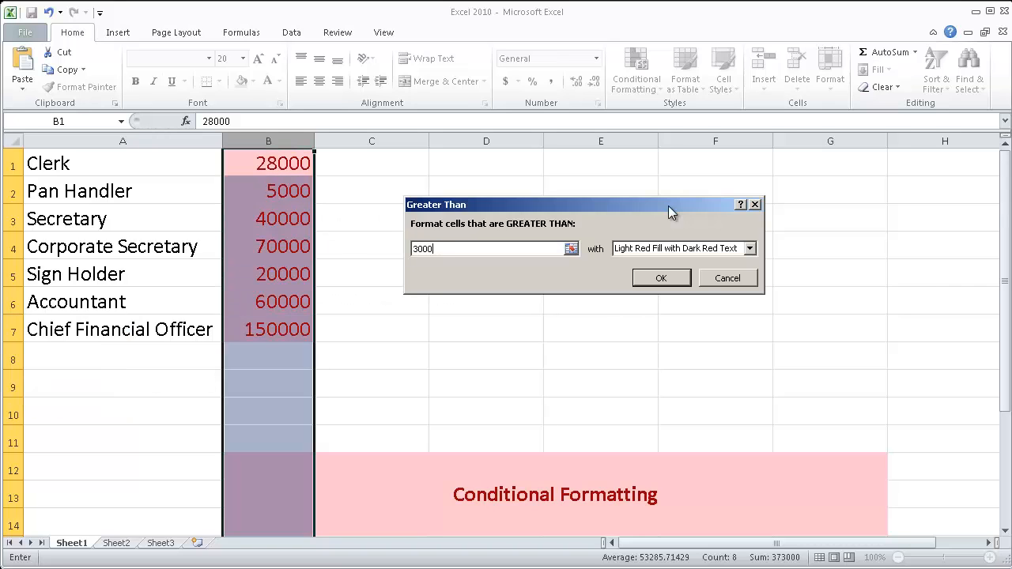
text(0)
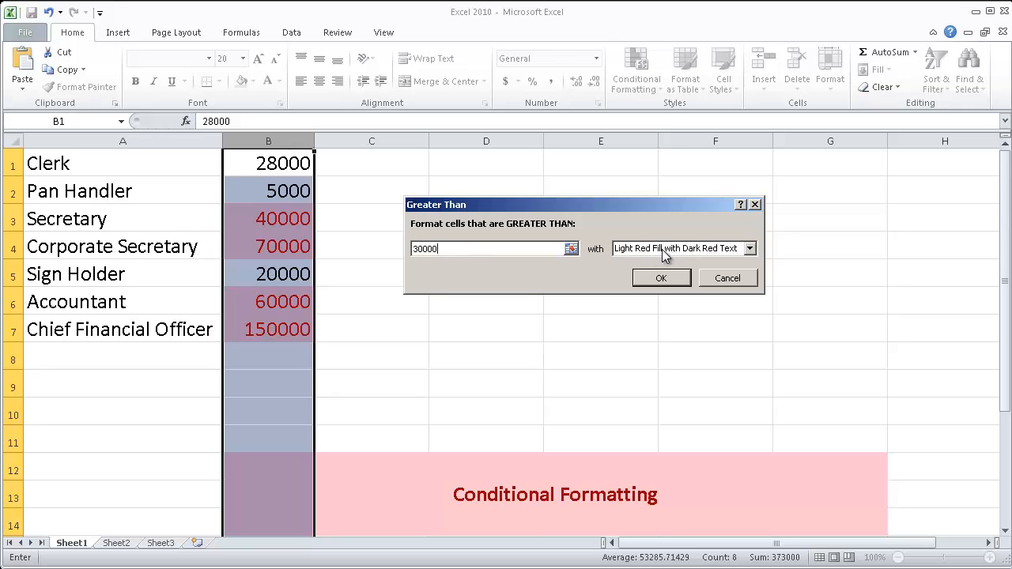
Give the Greater Than rule a custom format with a yellow background fill and apply it
click(750, 249)
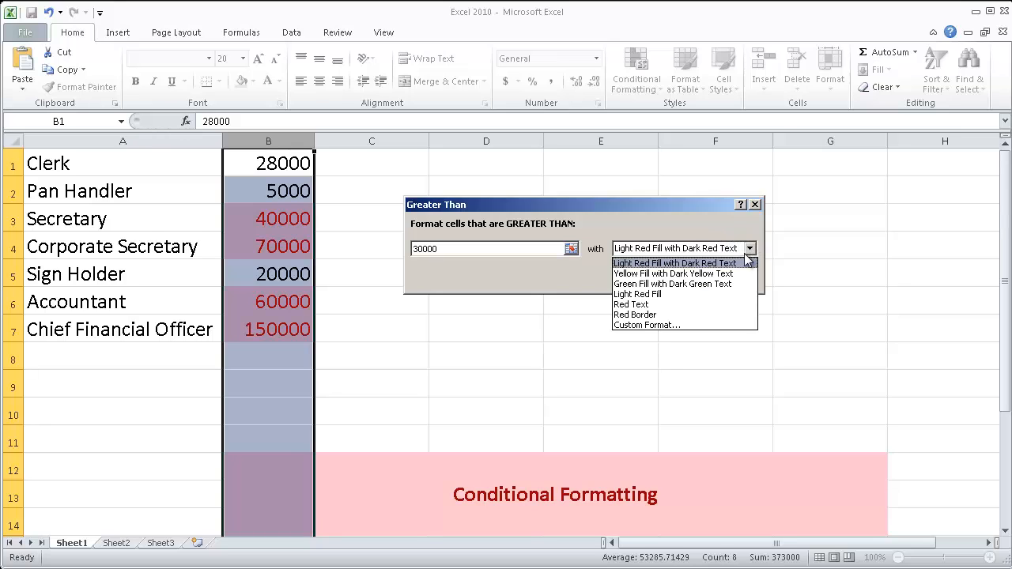
click(649, 326)
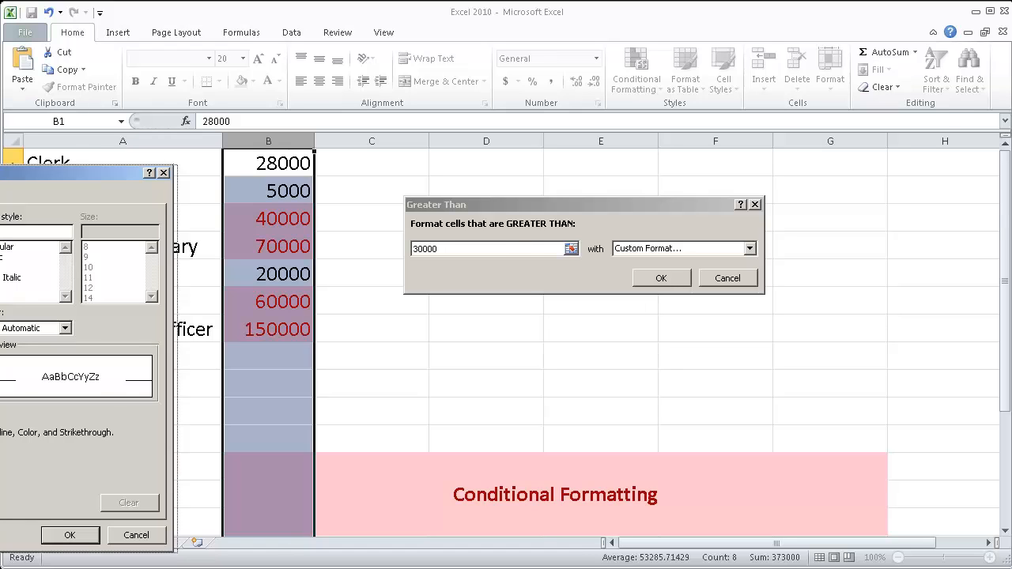
drag(0, 172, 447, 102)
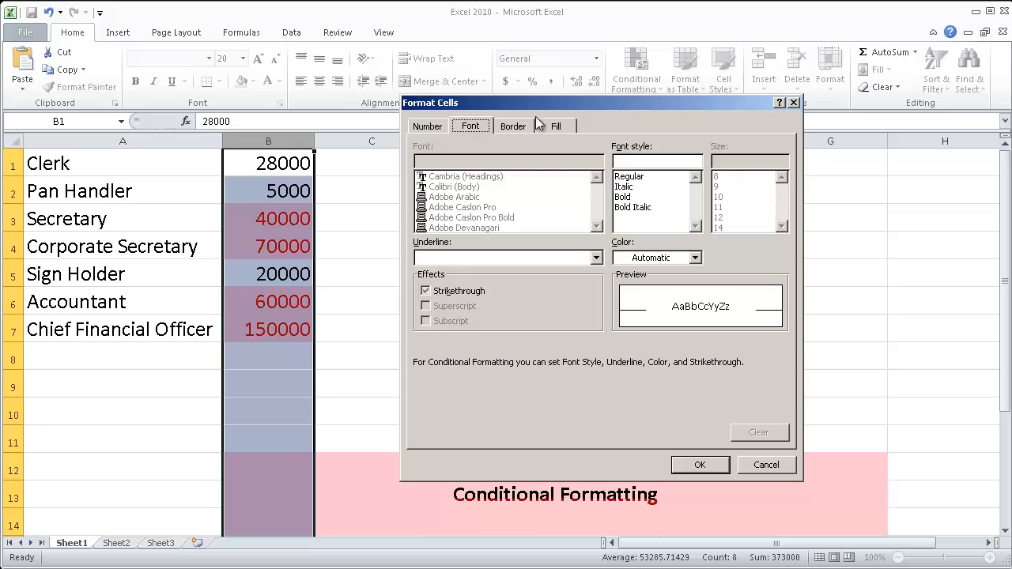
click(557, 127)
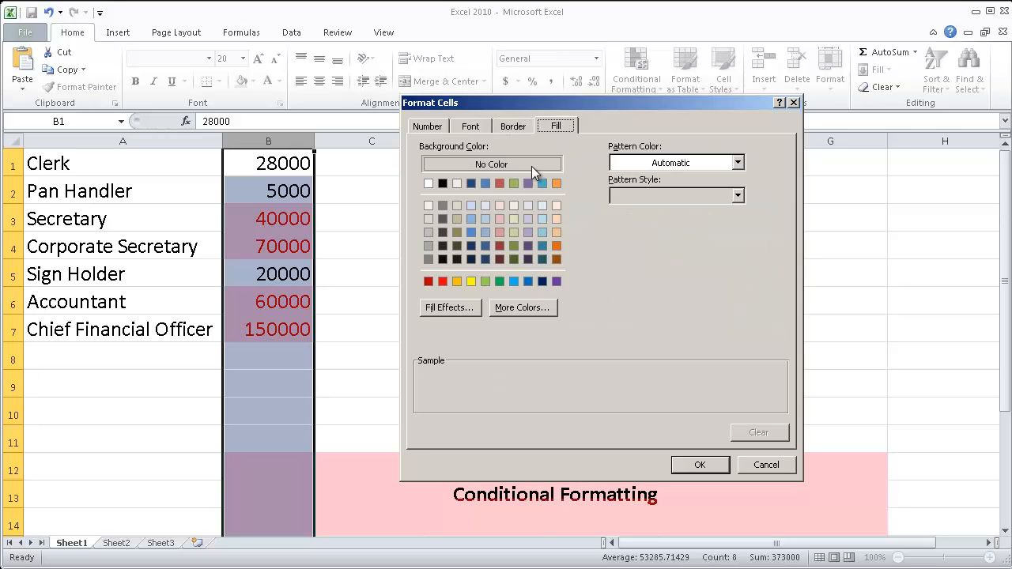
click(471, 281)
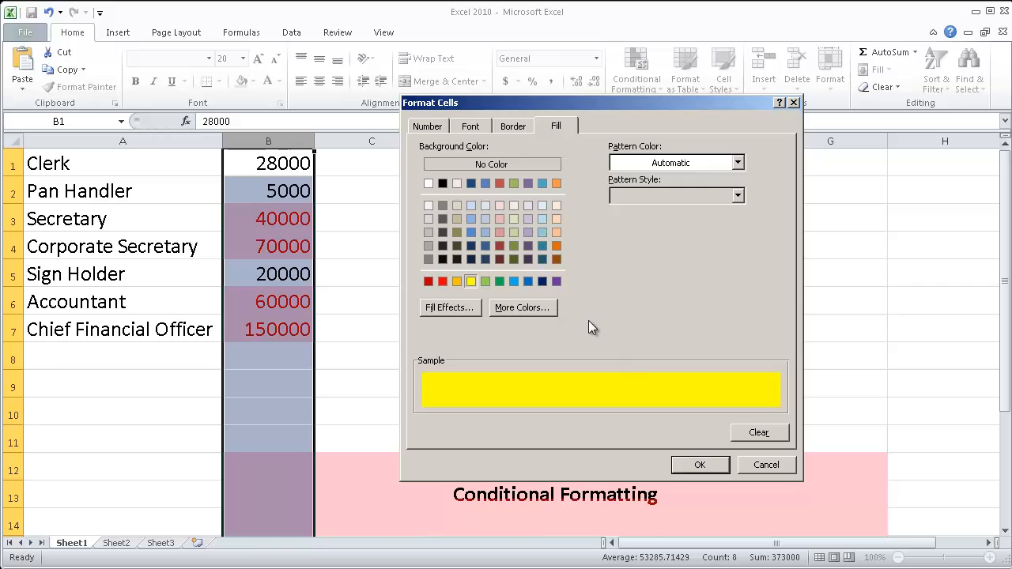
click(703, 462)
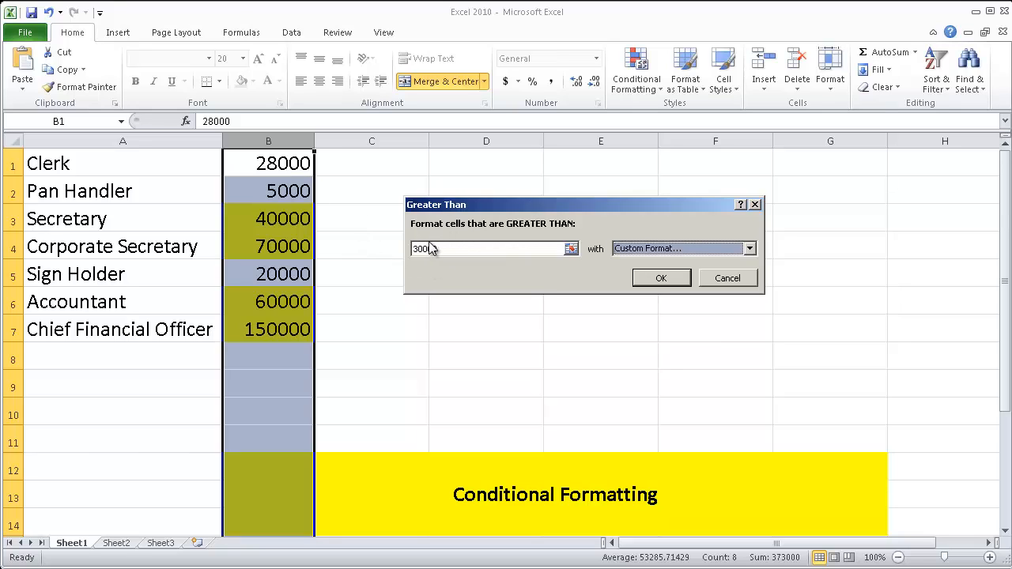
click(662, 278)
click(578, 278)
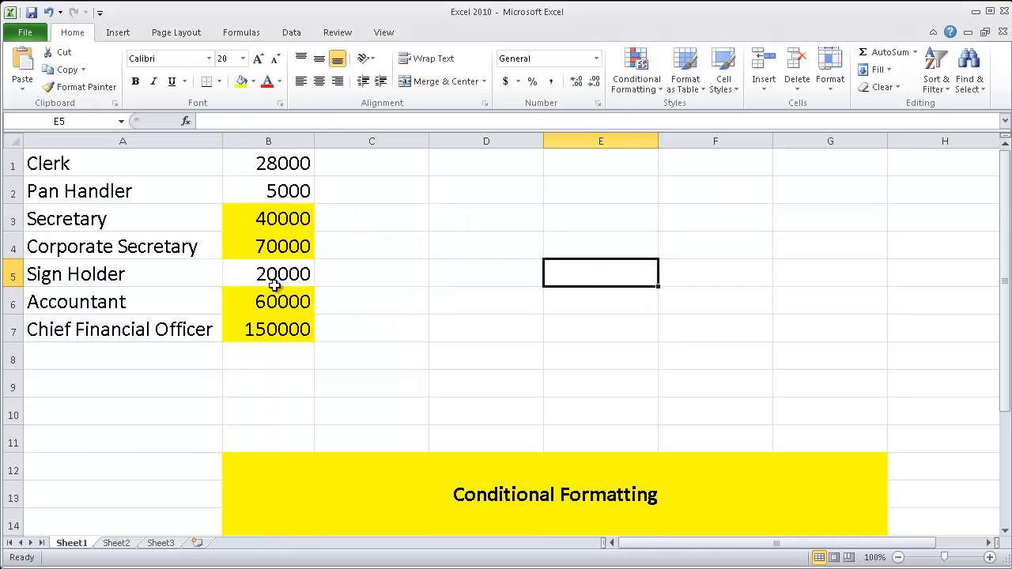
click(279, 213)
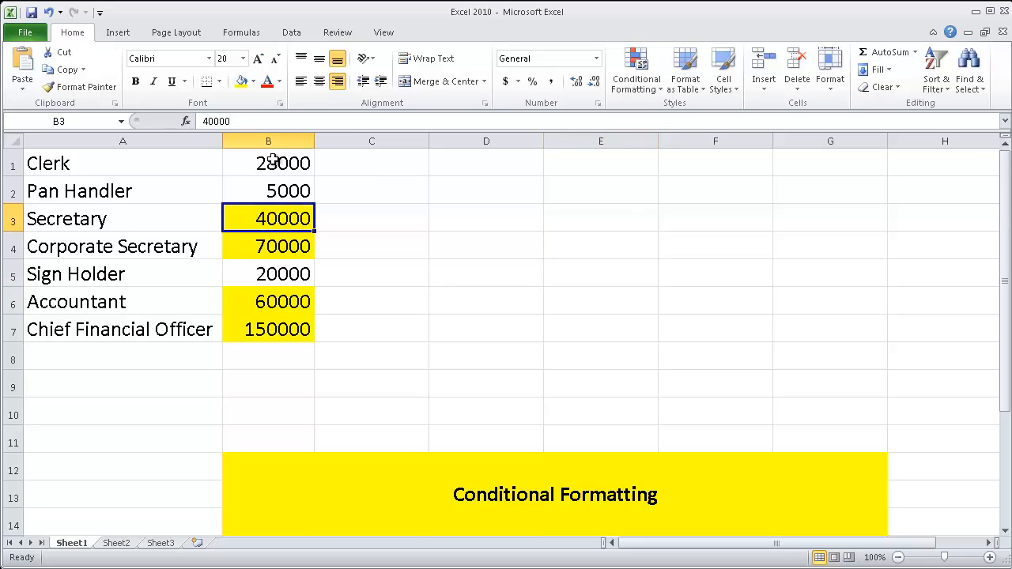
click(276, 163)
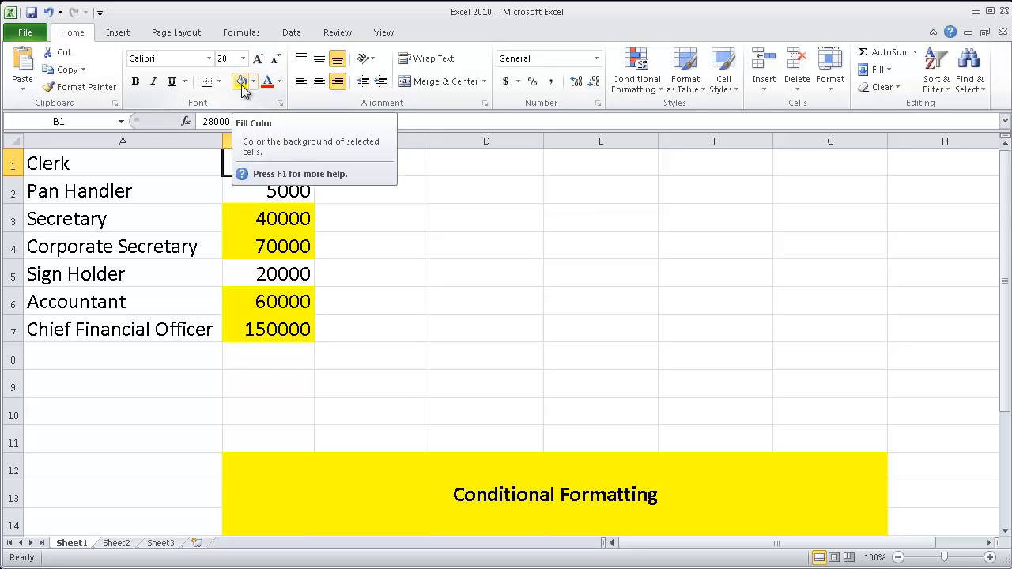
click(368, 180)
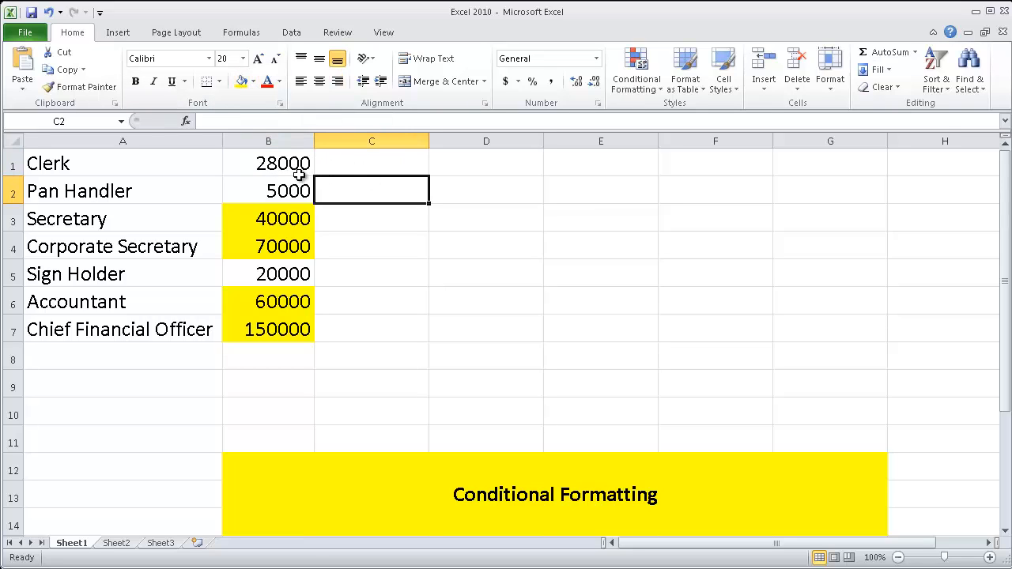
drag(283, 162, 286, 316)
click(346, 283)
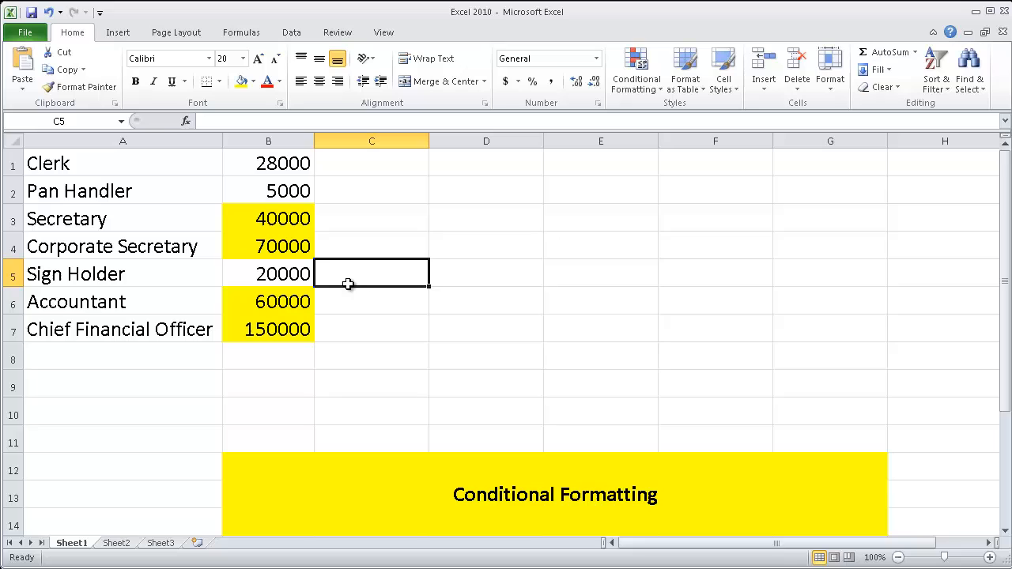
Set the Secretary's salary in B3 to 10
click(281, 219)
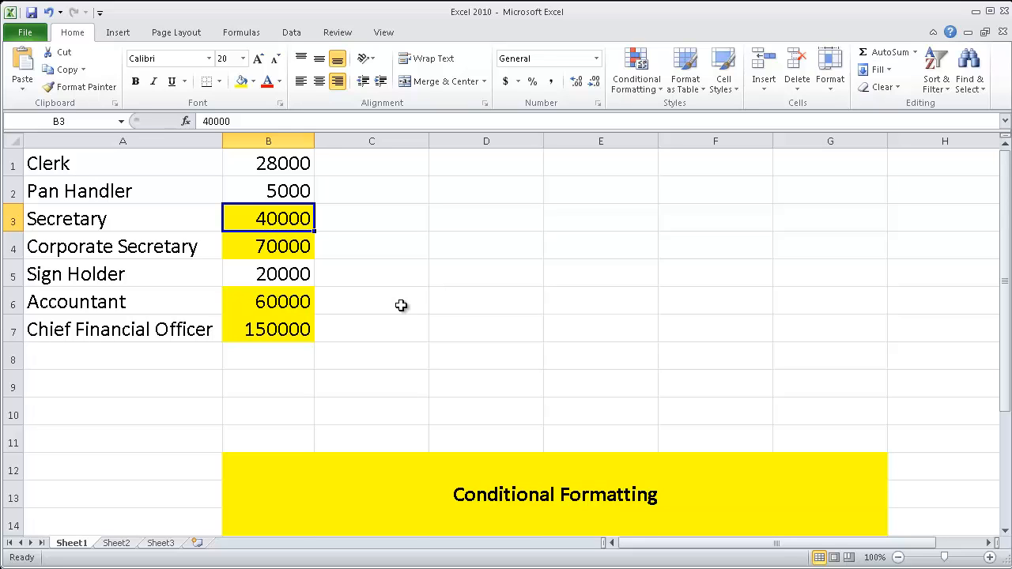
text(10)
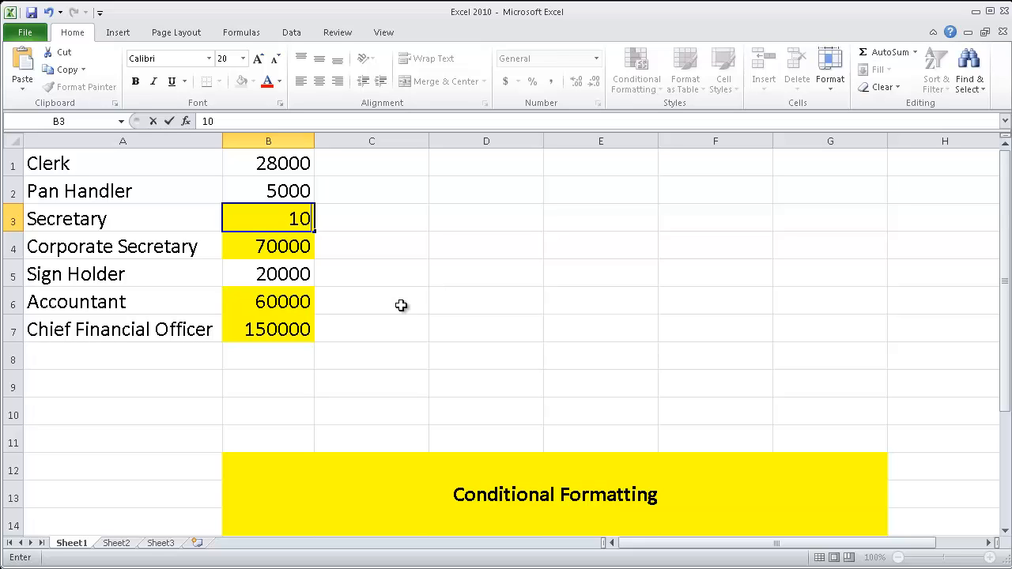
key(Return)
click(458, 294)
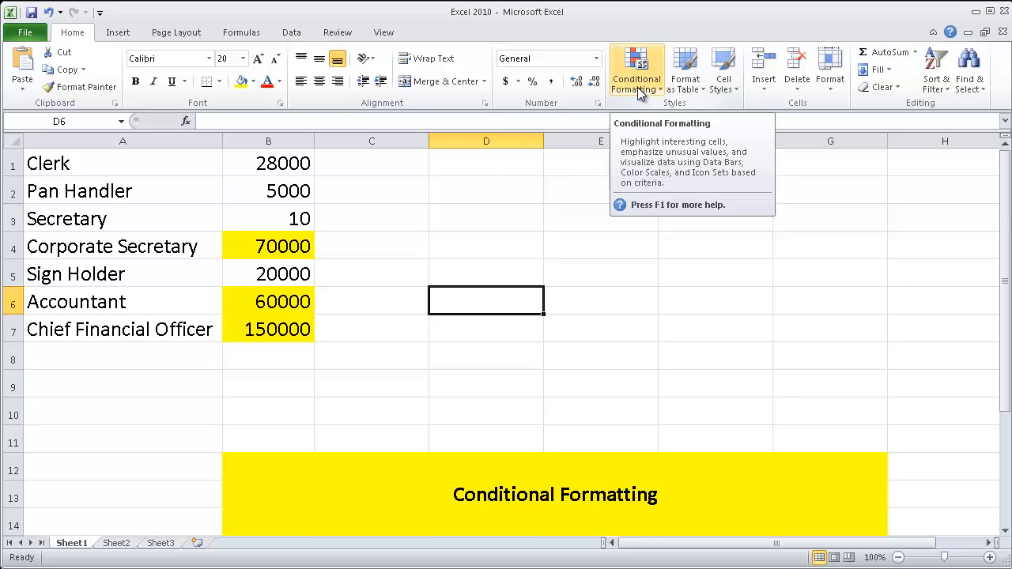
click(393, 209)
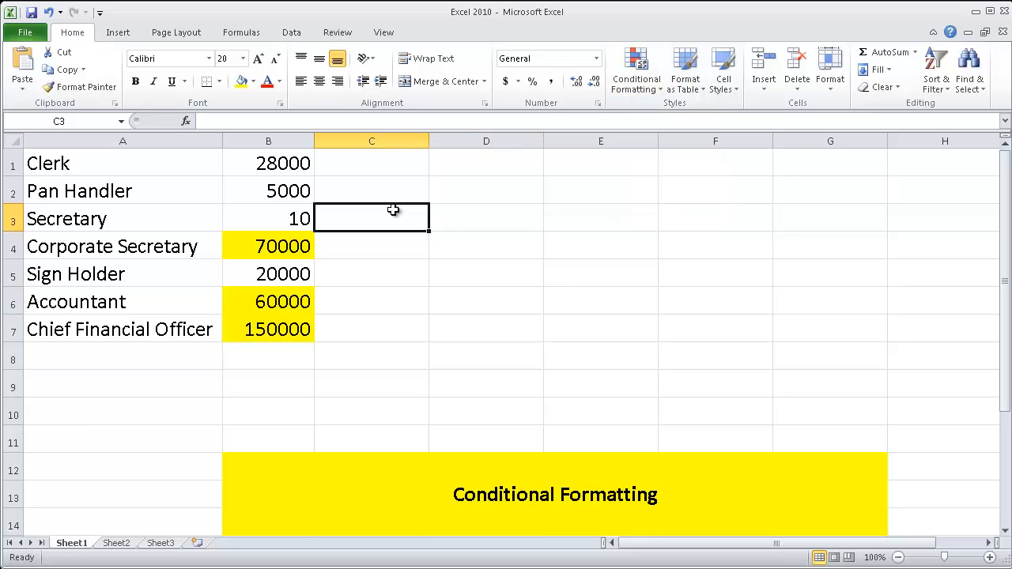
Clear the conditional formatting rules from the whole of column B
click(256, 351)
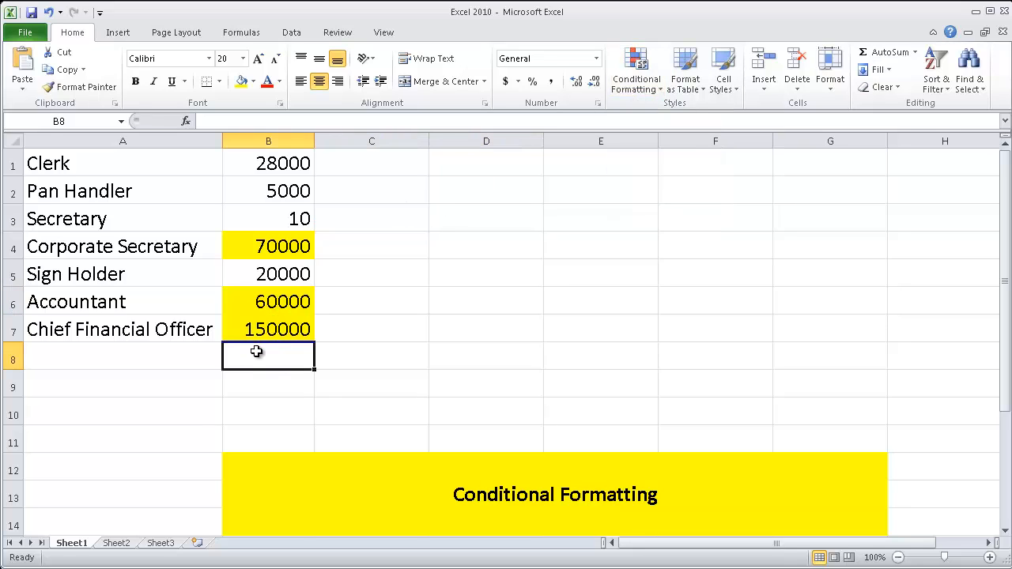
drag(288, 163, 266, 296)
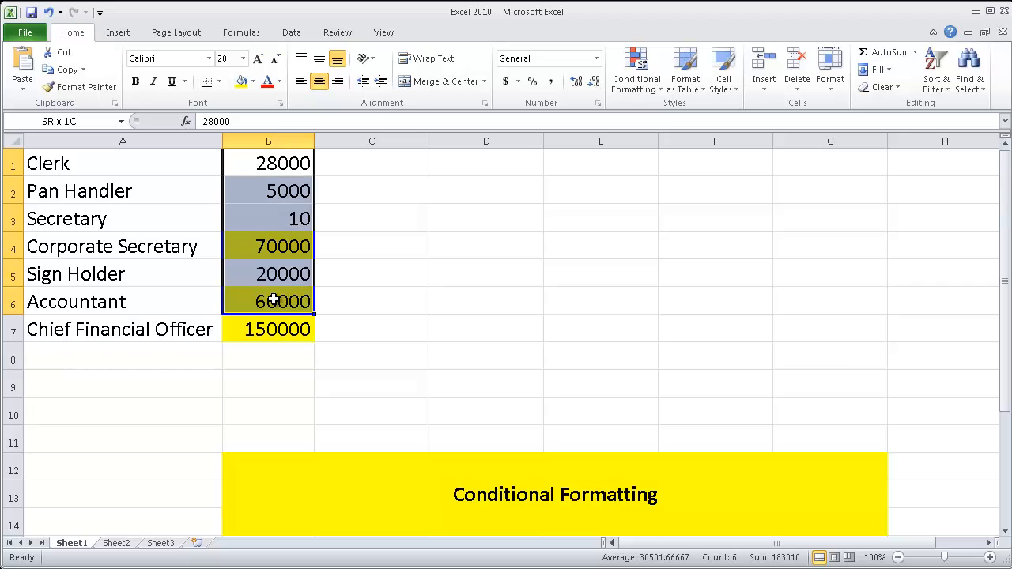
click(293, 139)
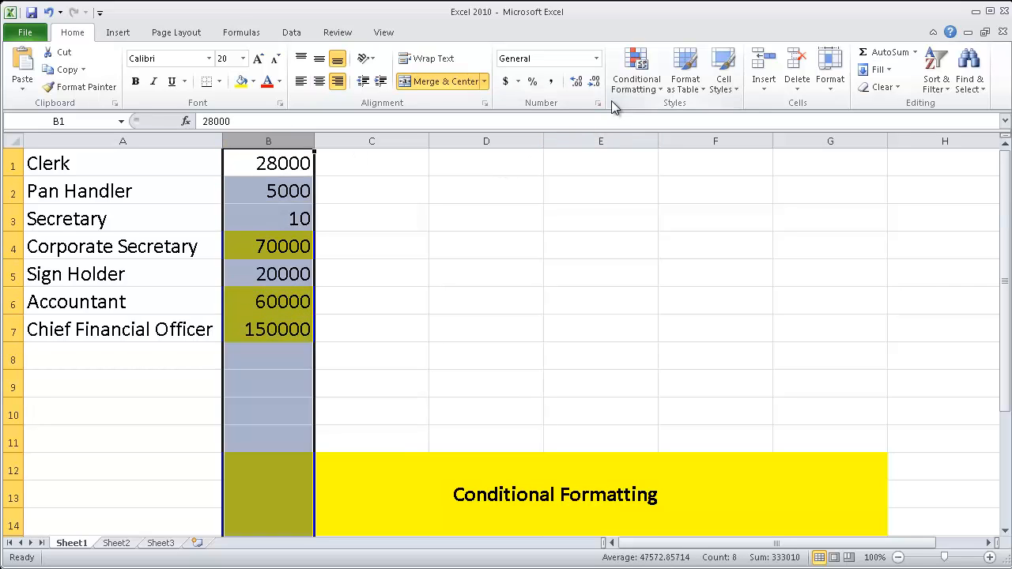
click(647, 85)
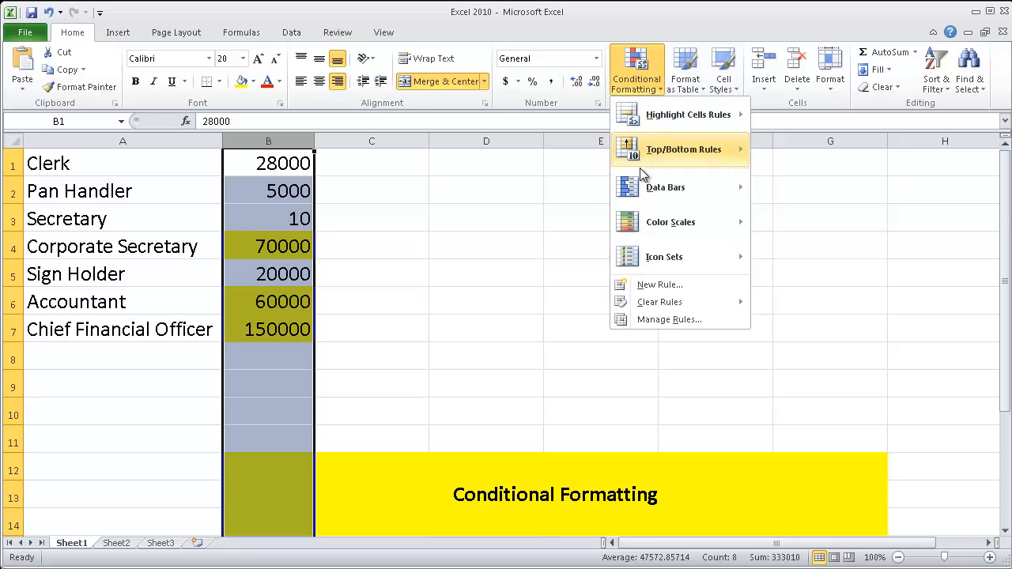
mouse_move(663, 308)
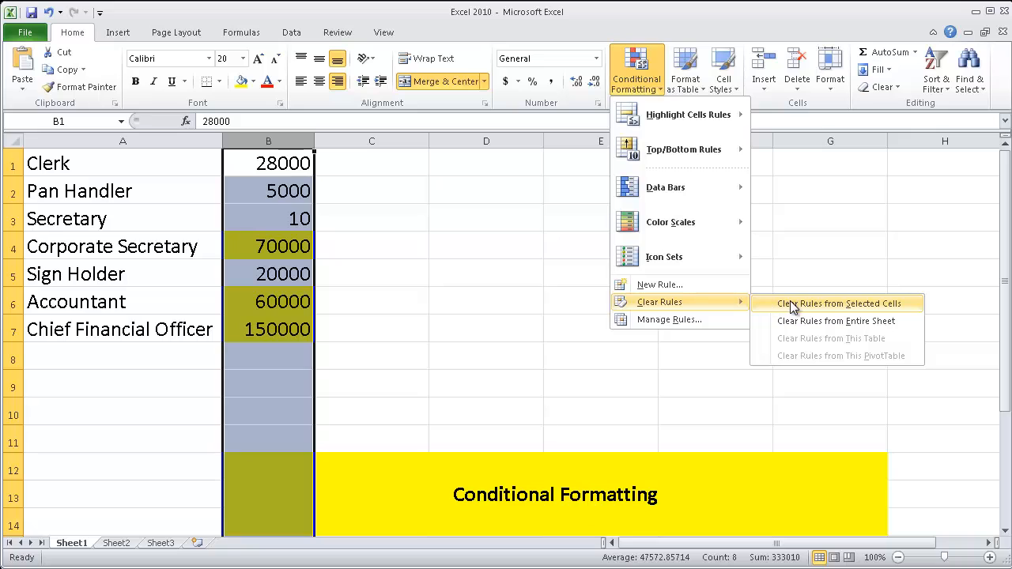
click(823, 305)
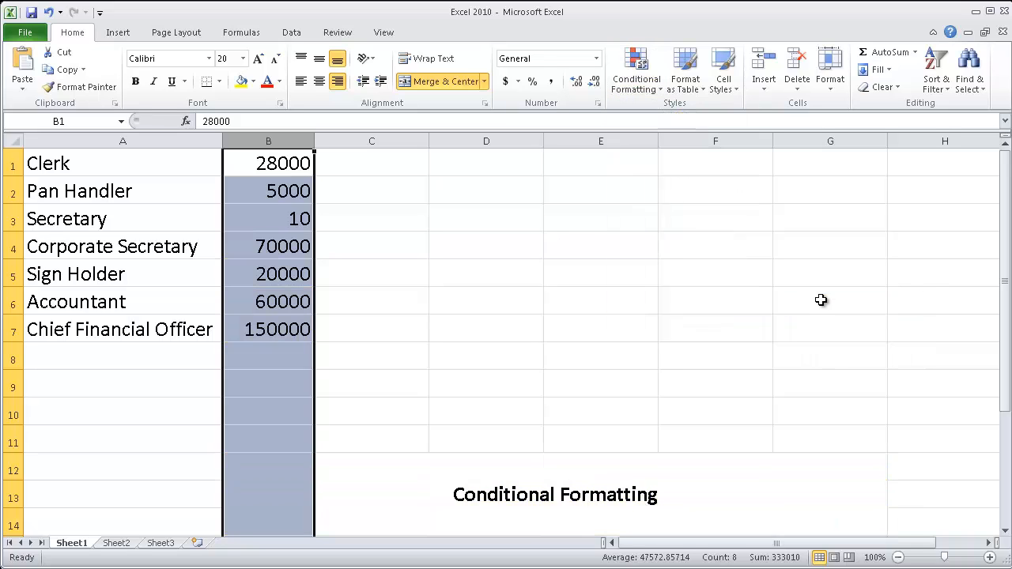
Apply the Green-Yellow-Red color scale to the salaries in B1:B7
click(269, 237)
drag(273, 165, 279, 319)
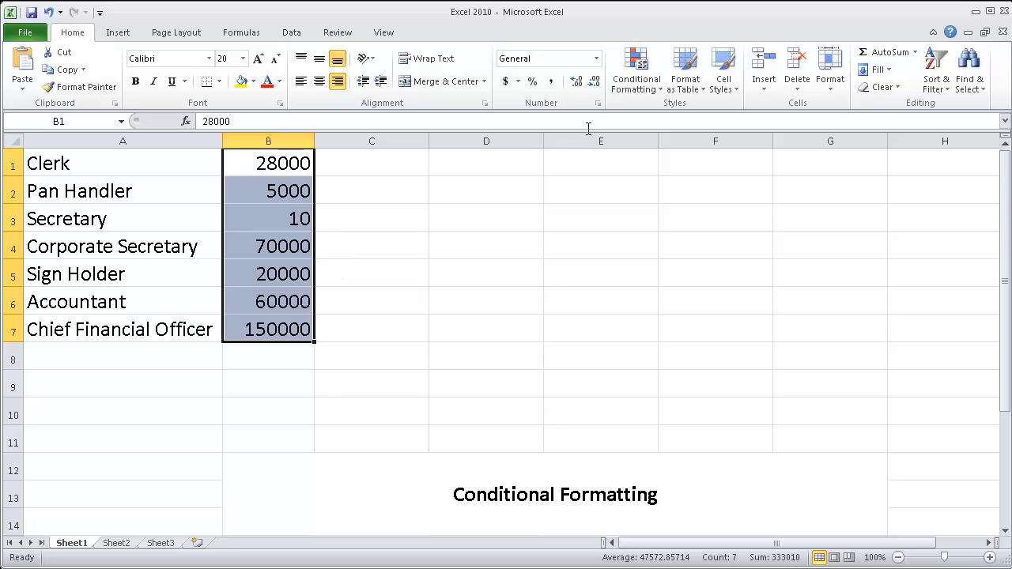
click(649, 89)
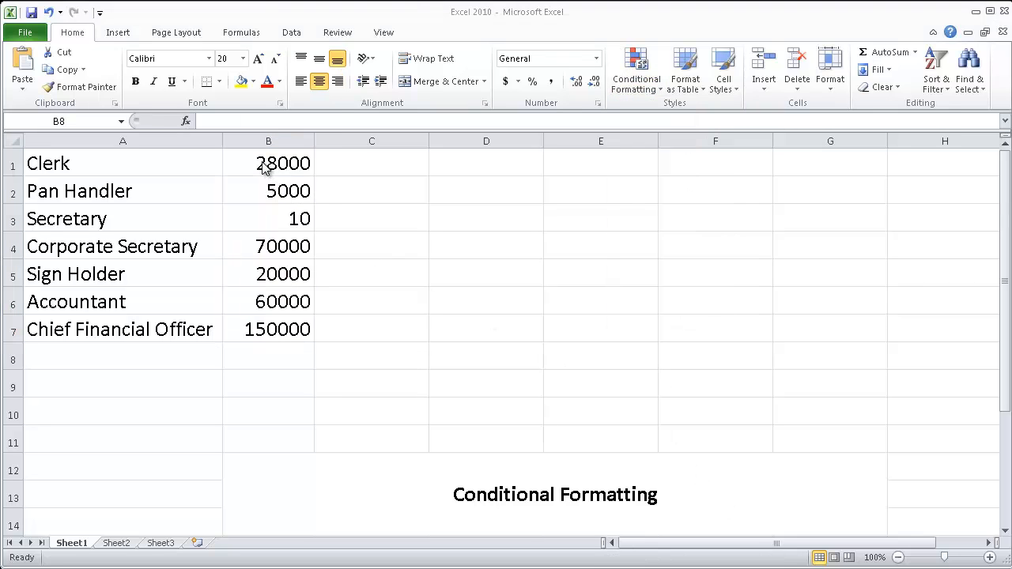
drag(264, 168, 285, 315)
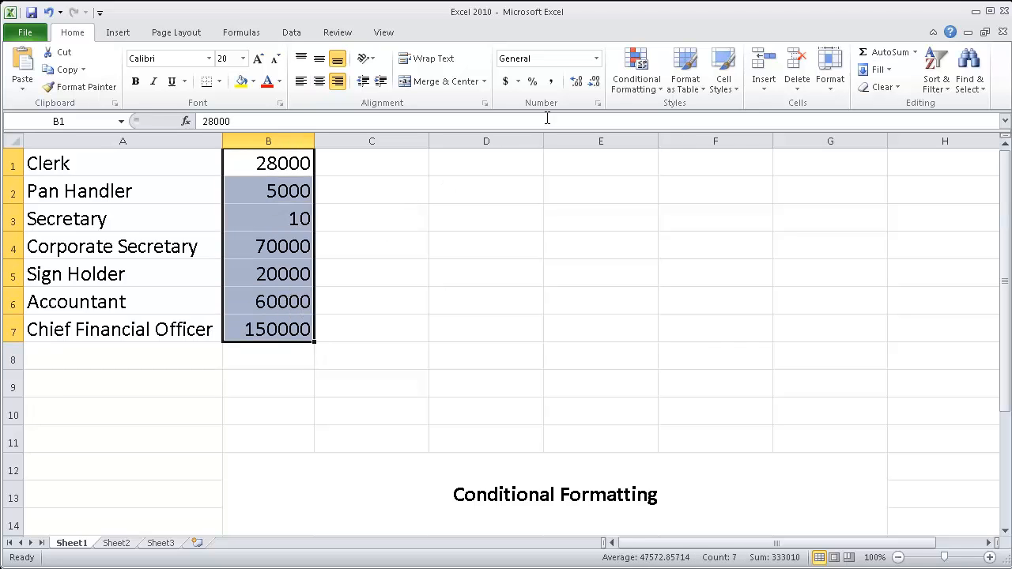
click(654, 79)
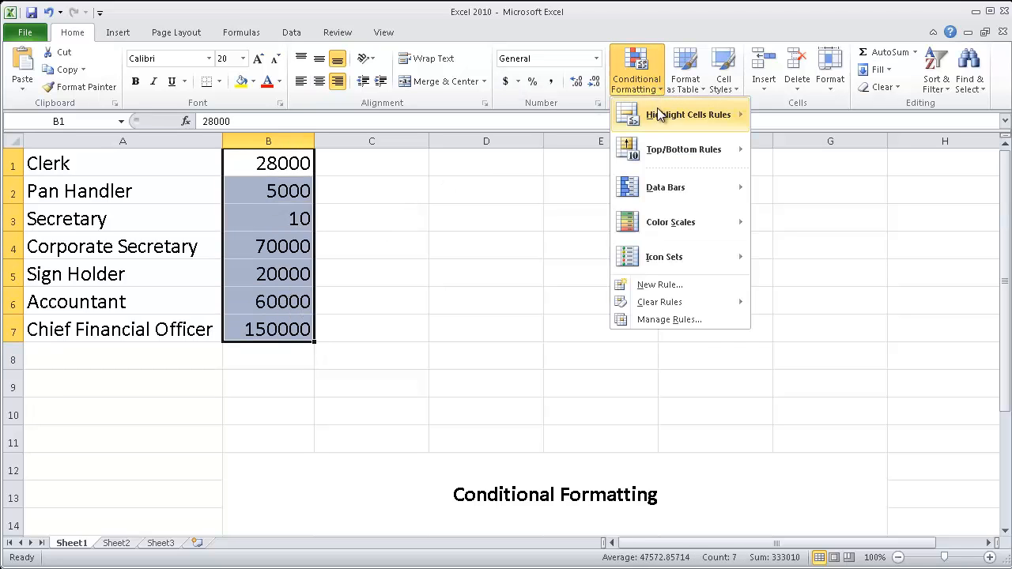
mouse_move(662, 115)
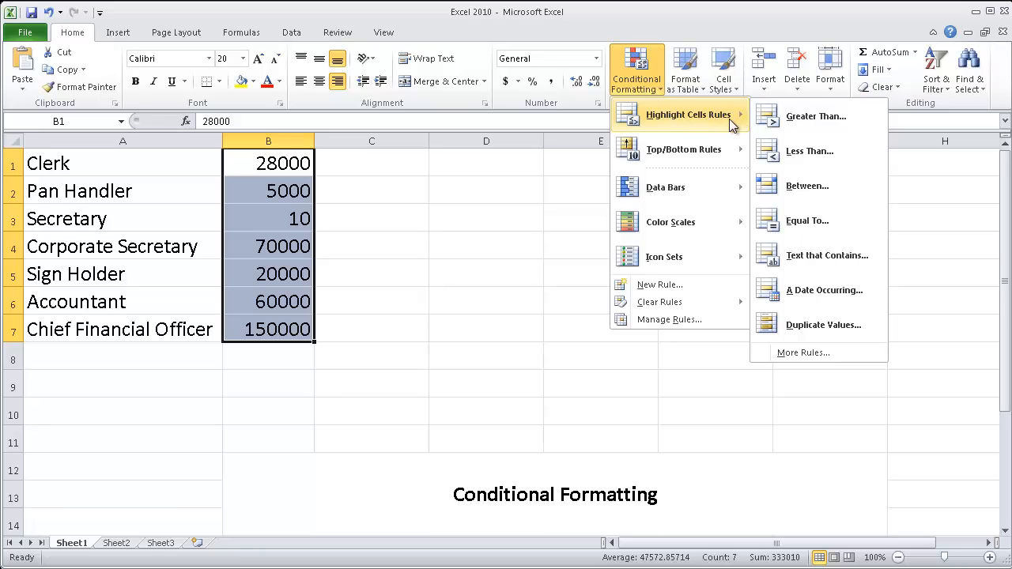
mouse_move(682, 221)
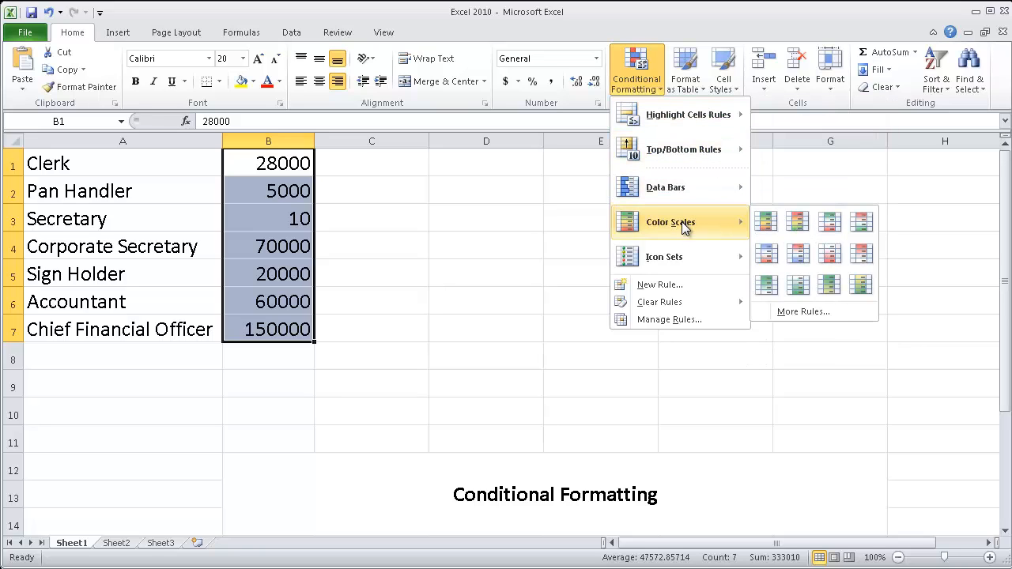
click(767, 222)
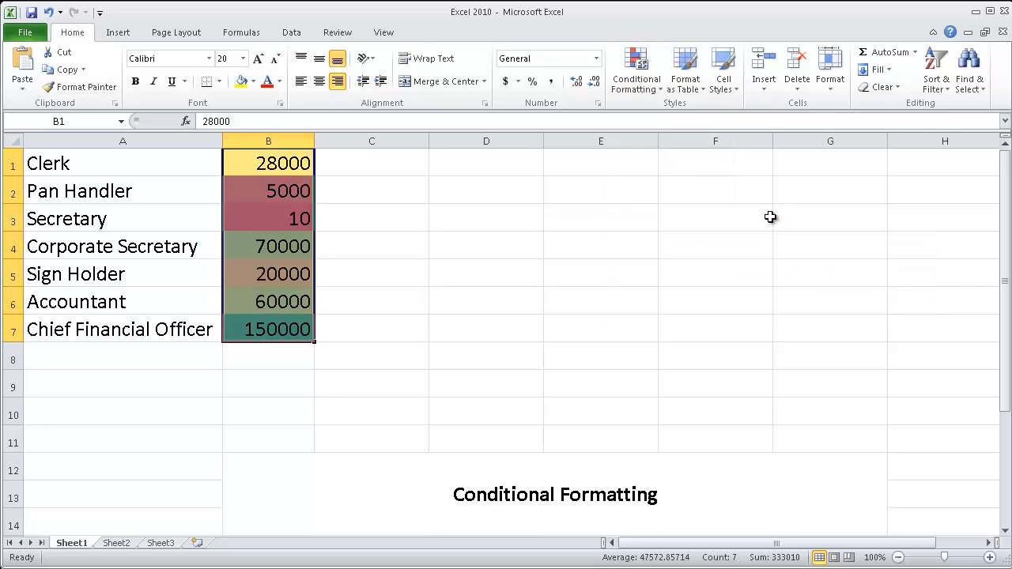
click(330, 356)
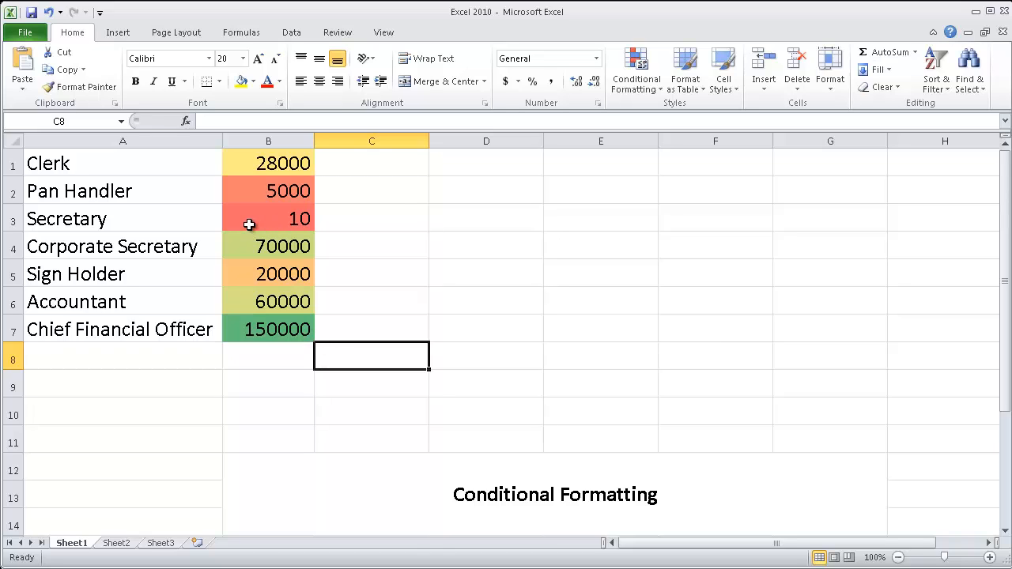
Test the color scale by changing the Secretary's salary in B3 to 40000
click(293, 218)
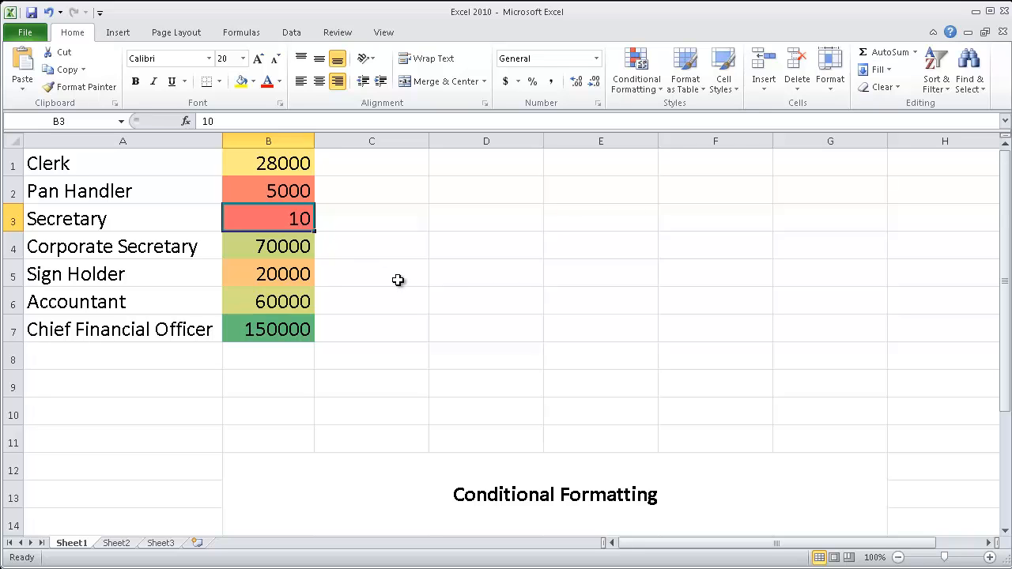
text(40000)
key(Return)
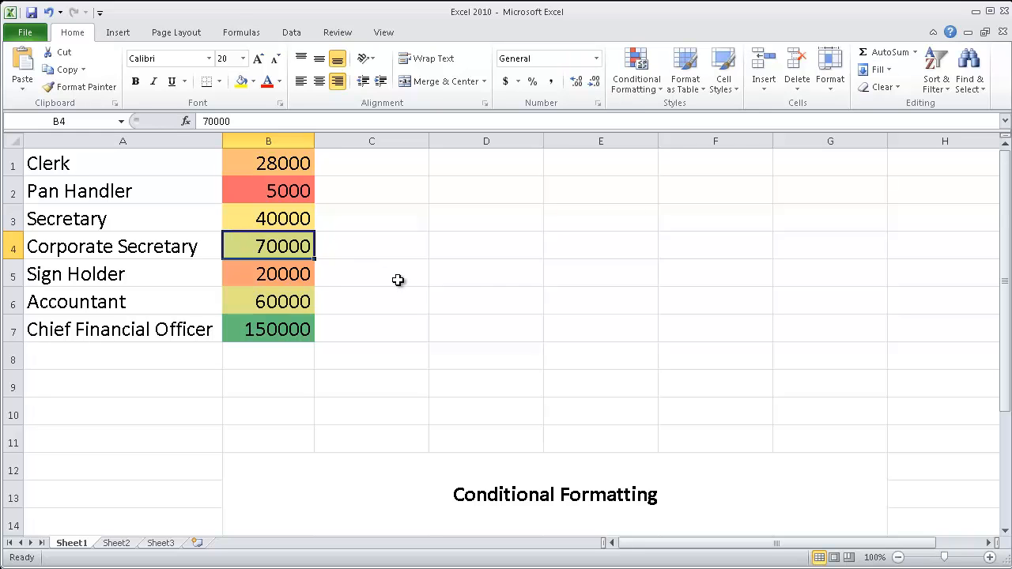
click(423, 280)
click(259, 336)
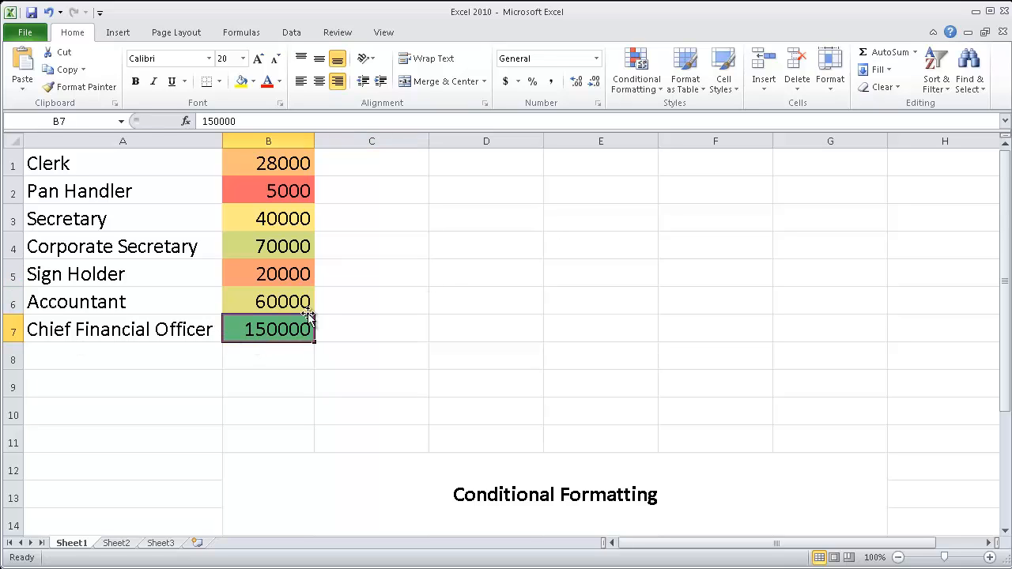
click(340, 323)
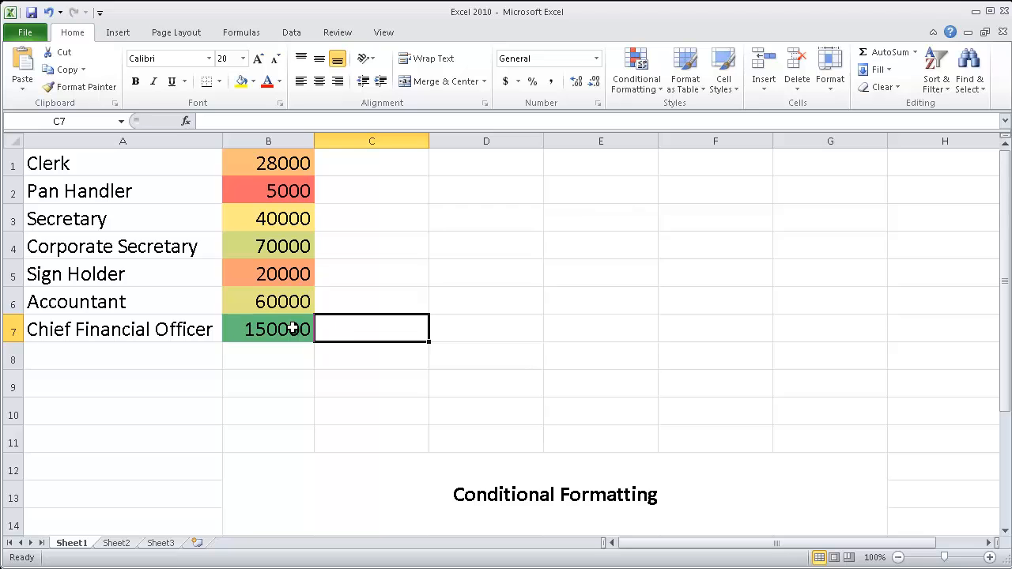
Undo the Secretary's salary change and the color scale on B1:B7
key(ctrl+z)
key(ctrl+z)
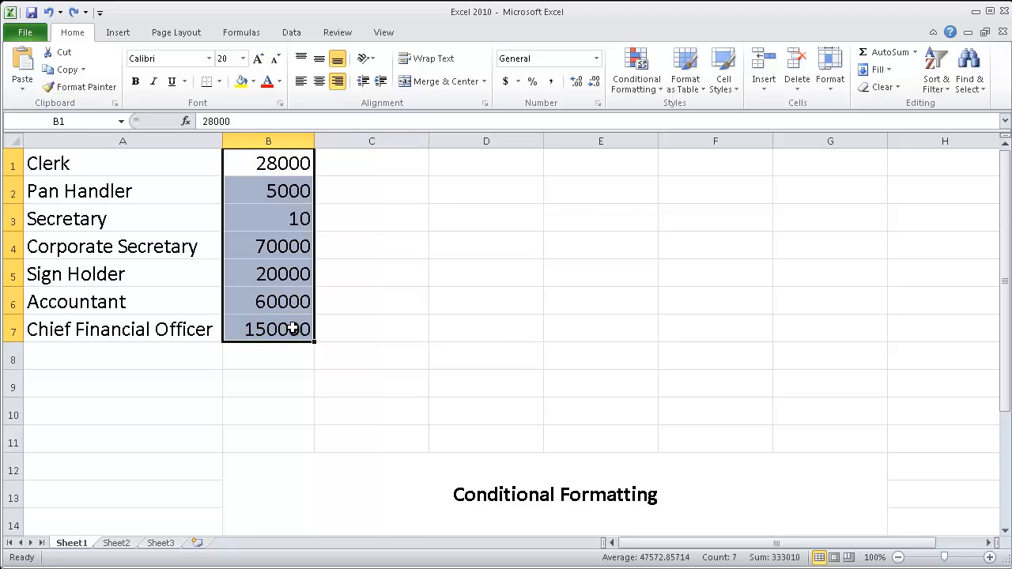
Set the Secretary's salary in B3 to 40000
click(291, 235)
click(291, 230)
text(4000)
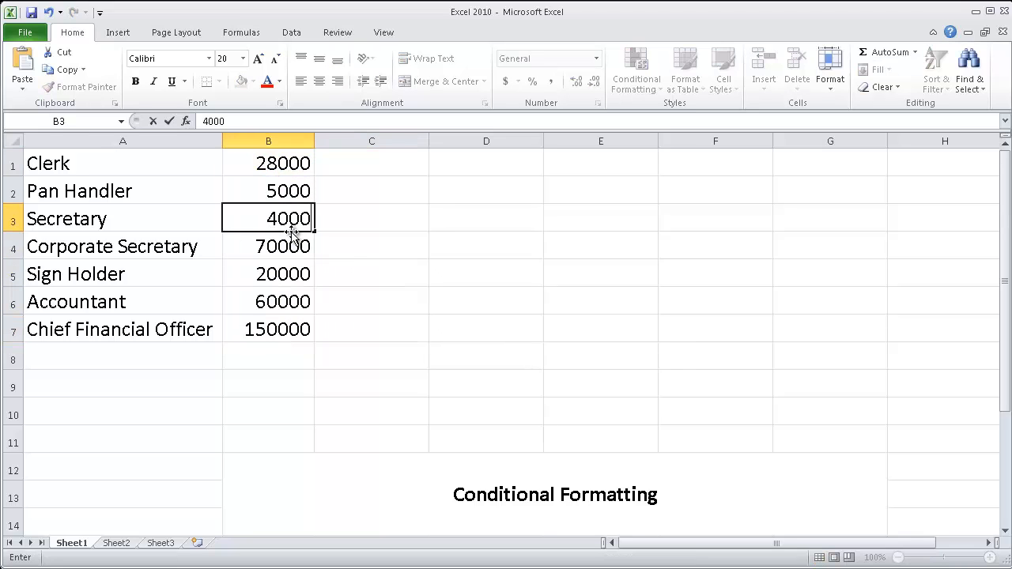
text(0)
key(Return)
Apply the rimmed three traffic lights icon set to B1:B7 and widen column B so the numbers fit in full
drag(269, 163, 289, 328)
click(637, 75)
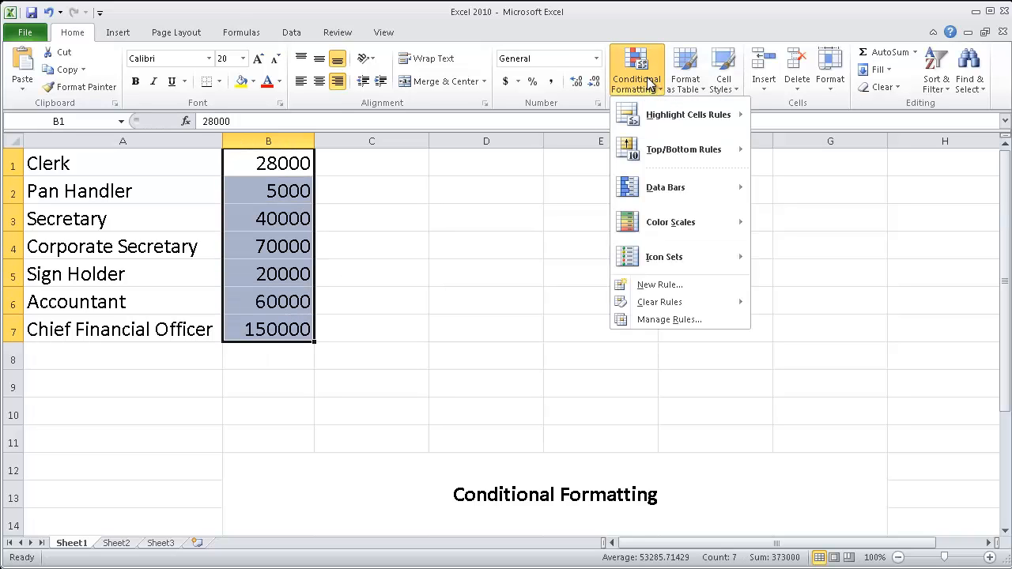
mouse_move(683, 267)
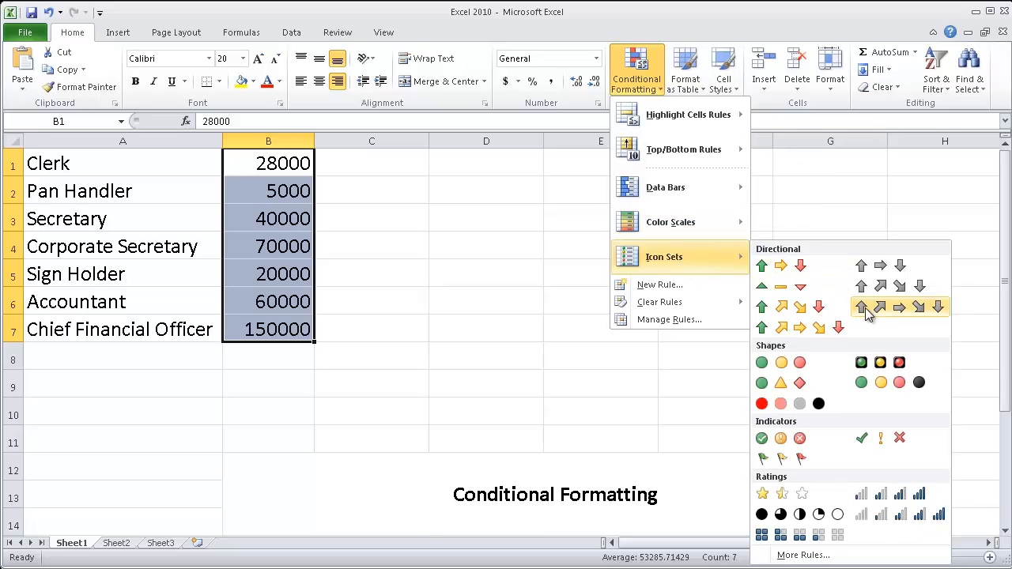
click(885, 365)
click(454, 348)
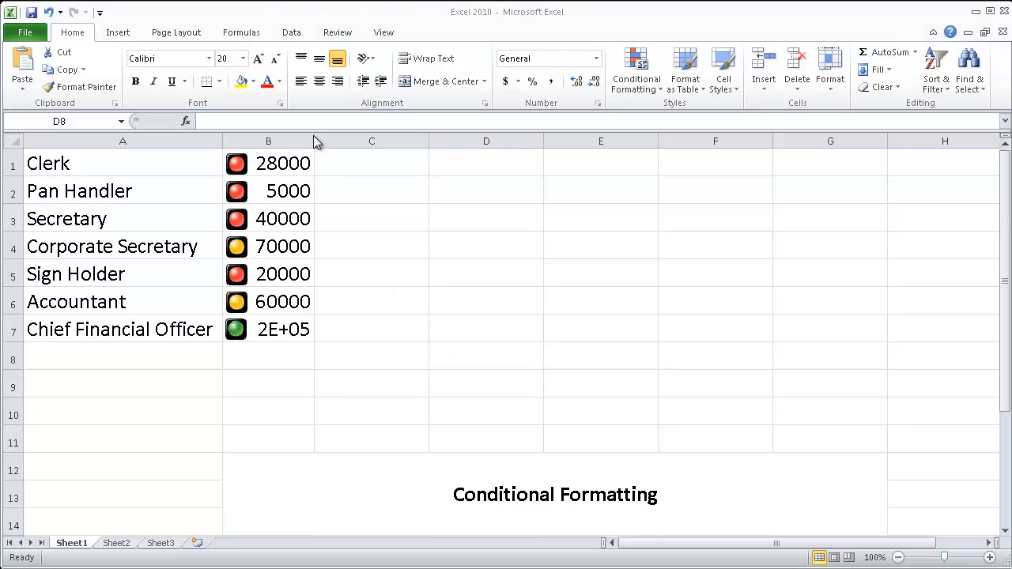
mouse_move(315, 139)
mouse_down()
mouse_move(370, 141)
mouse_move(334, 142)
mouse_up()
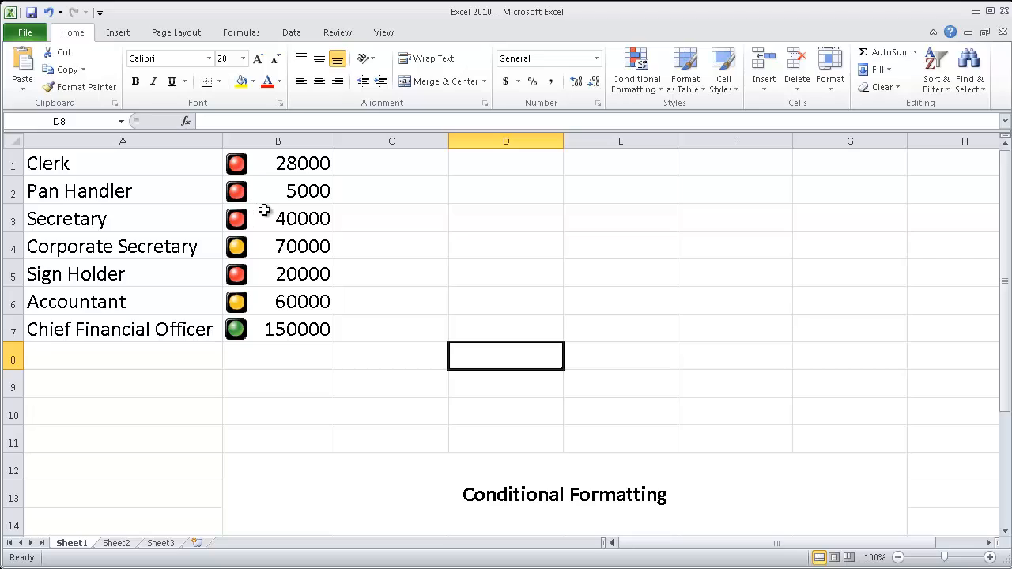
Undo the traffic light icon set on B1:B7, keeping column B at its wider width
key(ctrl+z)
click(322, 382)
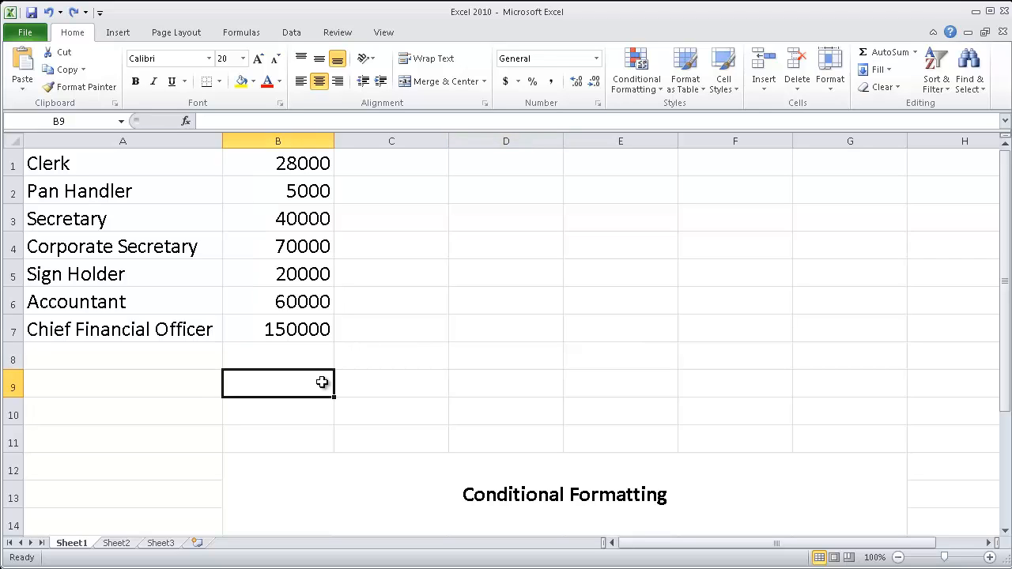